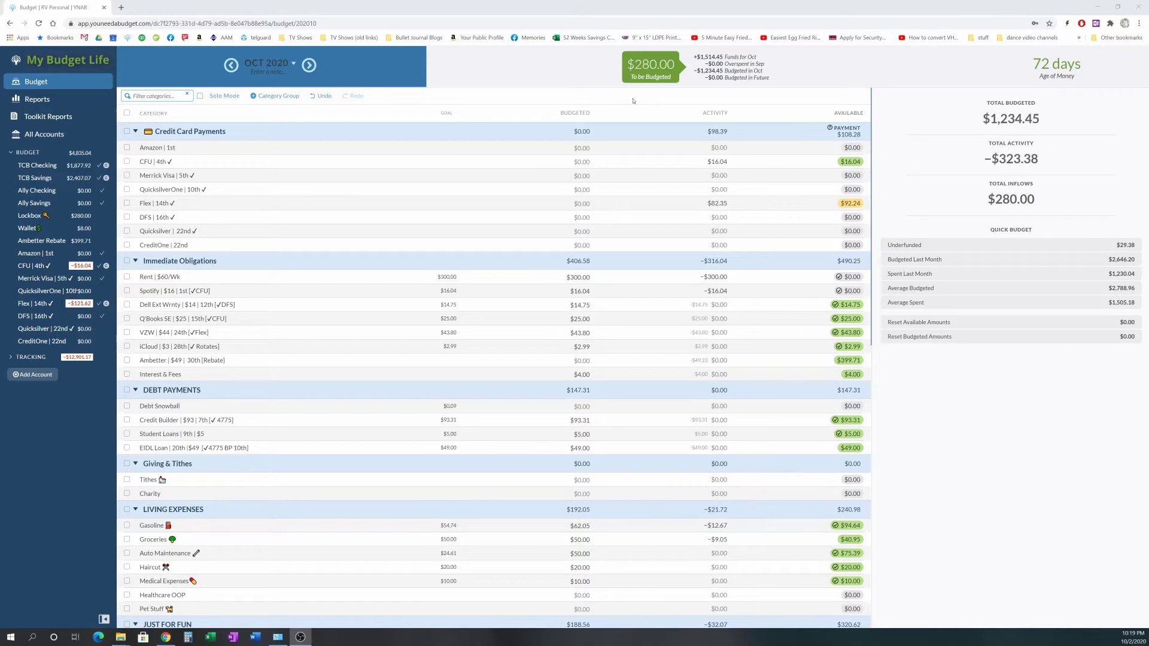
Step: Budget $28 for the Tithes category in October 2020
scroll(622, 309, "down", 3)
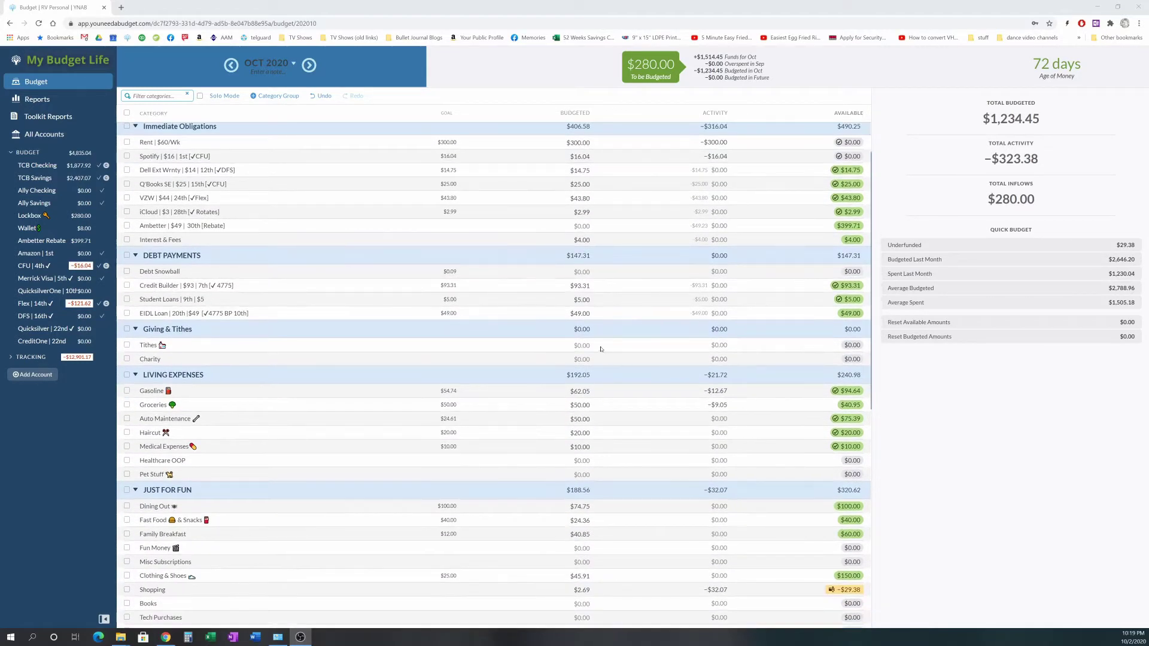
left_click(601, 347)
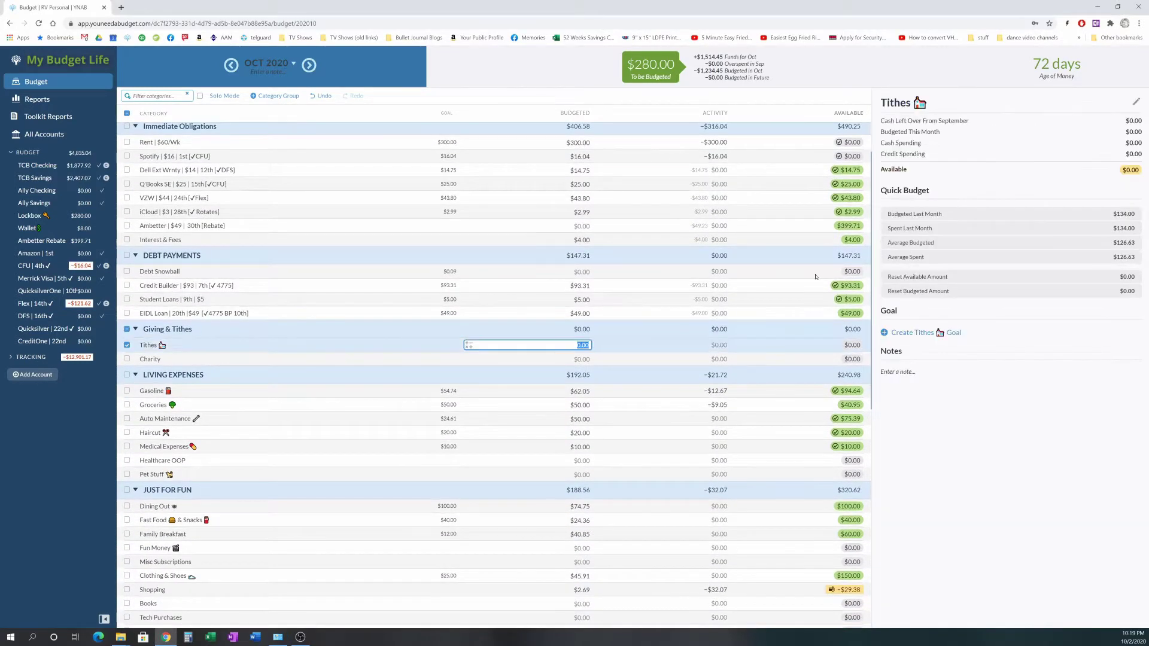
type("28")
key("Return")
left_click(502, 215)
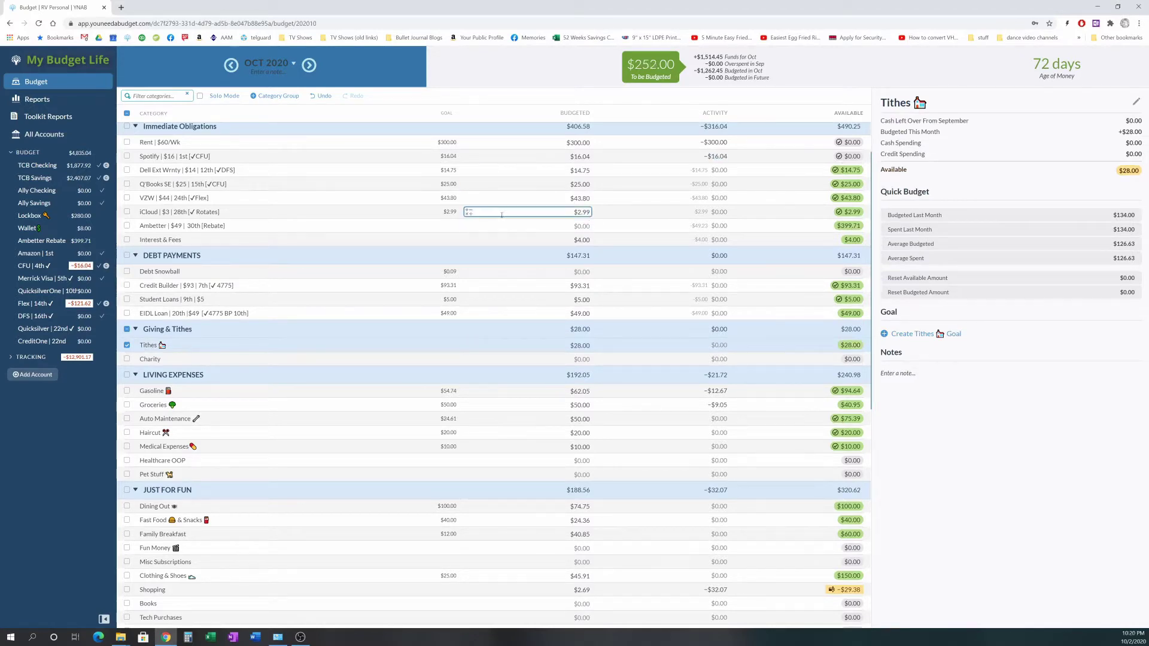
Step: Cover the overspending in the Shopping category with money from To be Budgeted
scroll(526, 300, "up", 3)
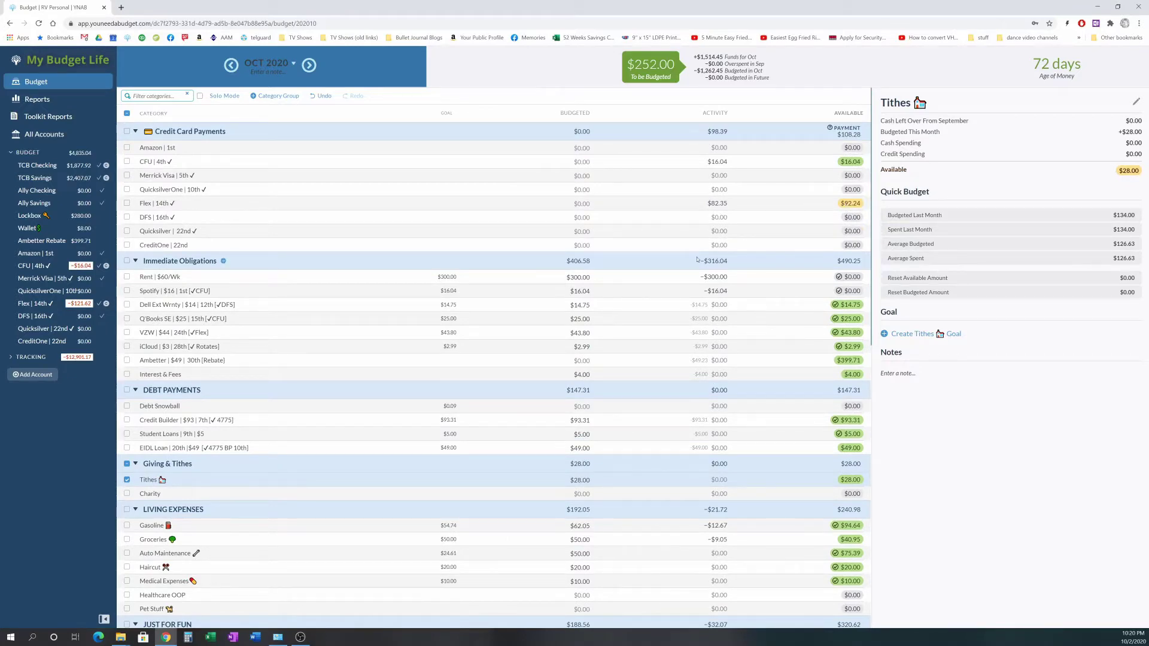
scroll(753, 234, "down", 5)
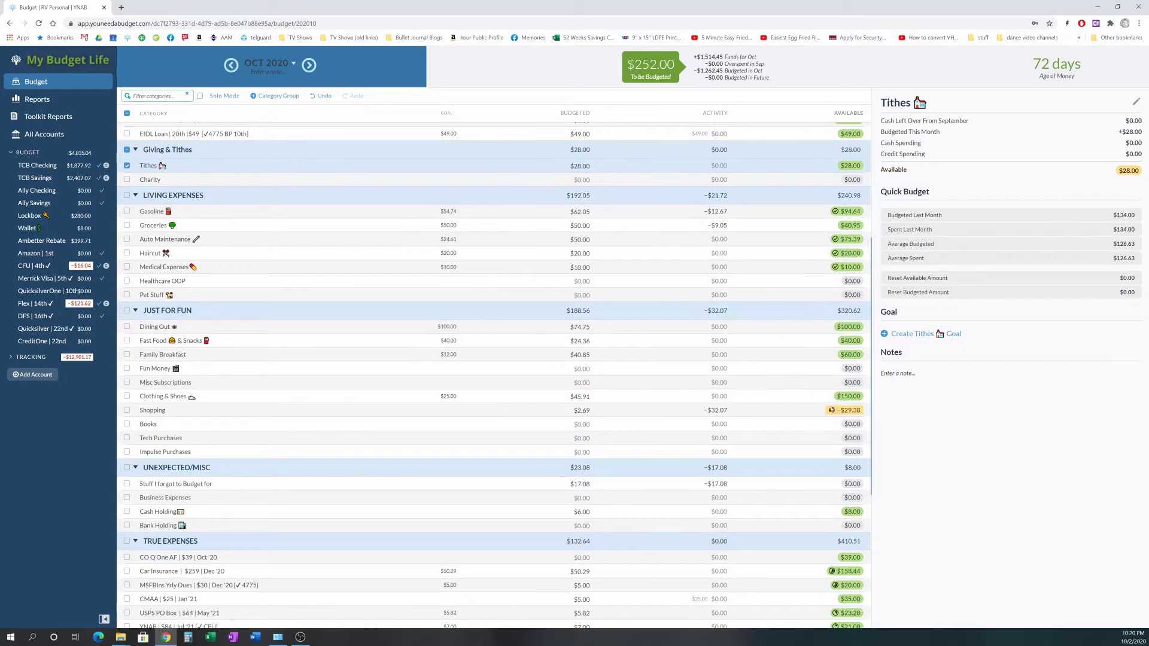
scroll(687, 323, "down", 1)
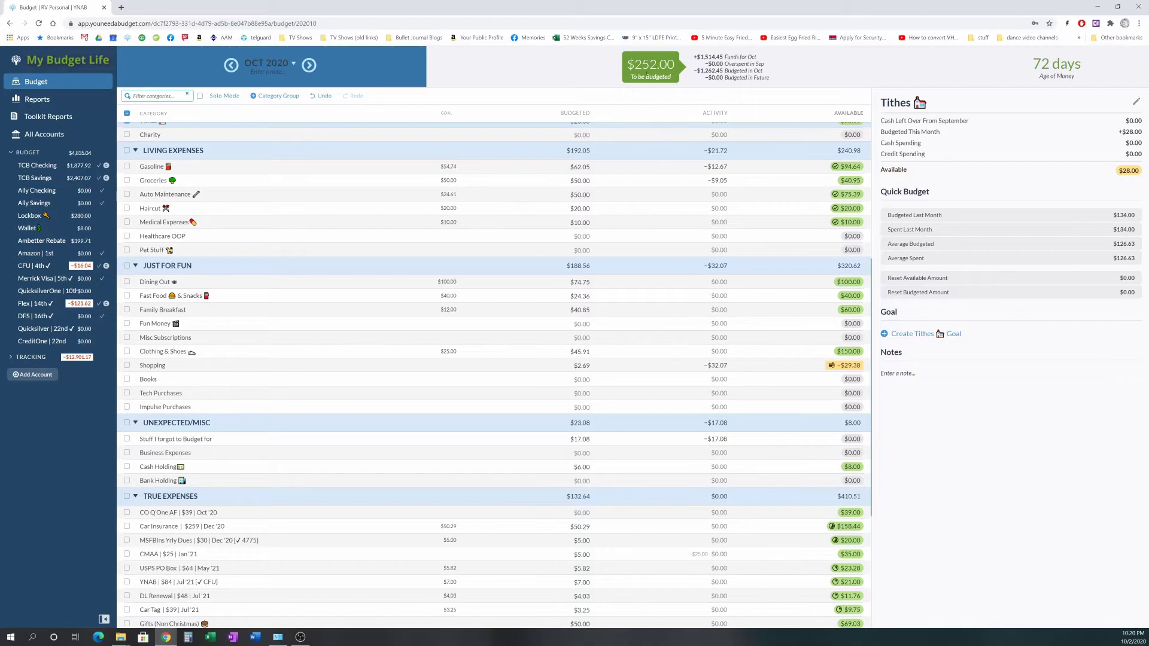
left_click(845, 364)
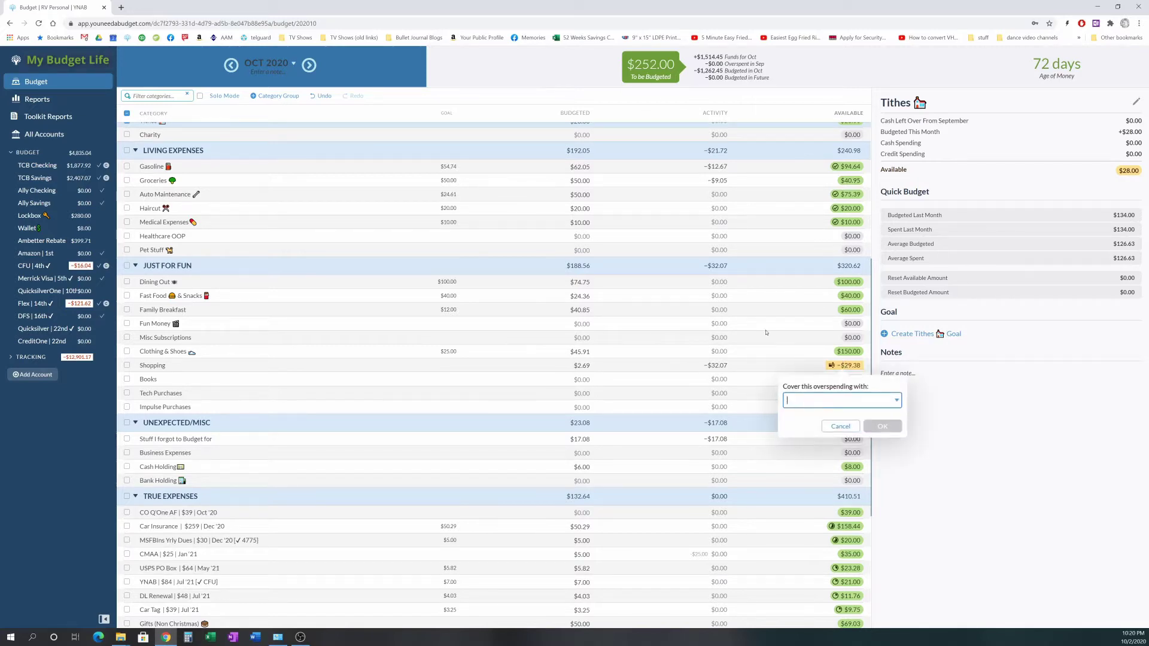
left_click(863, 399)
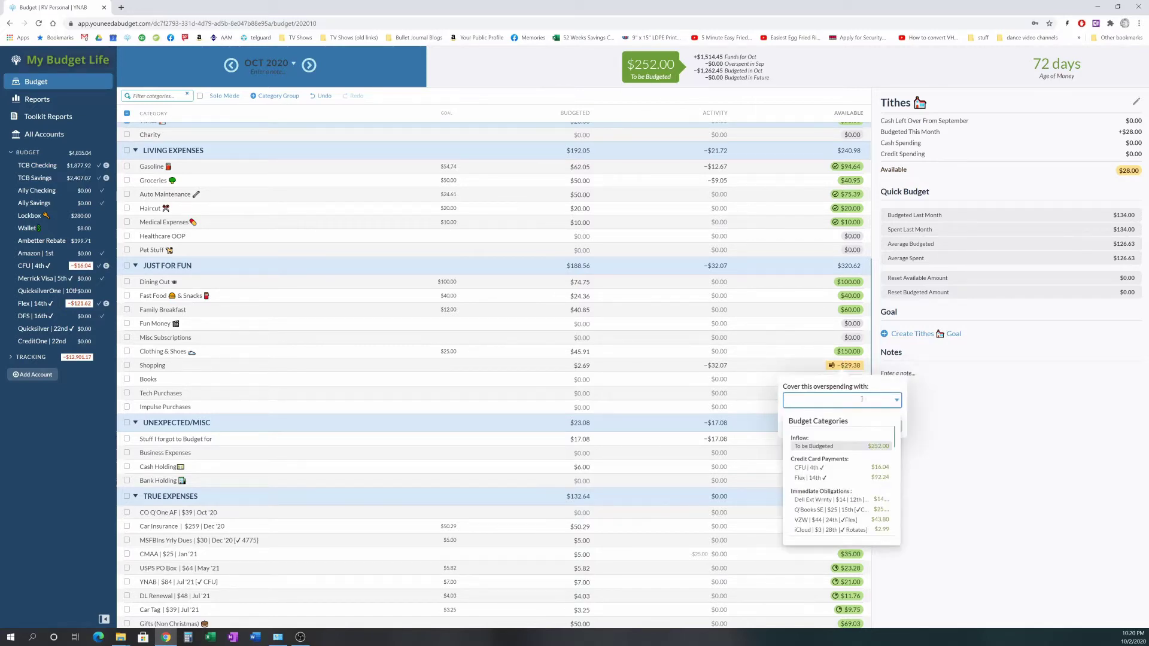
left_click(867, 445)
left_click(880, 426)
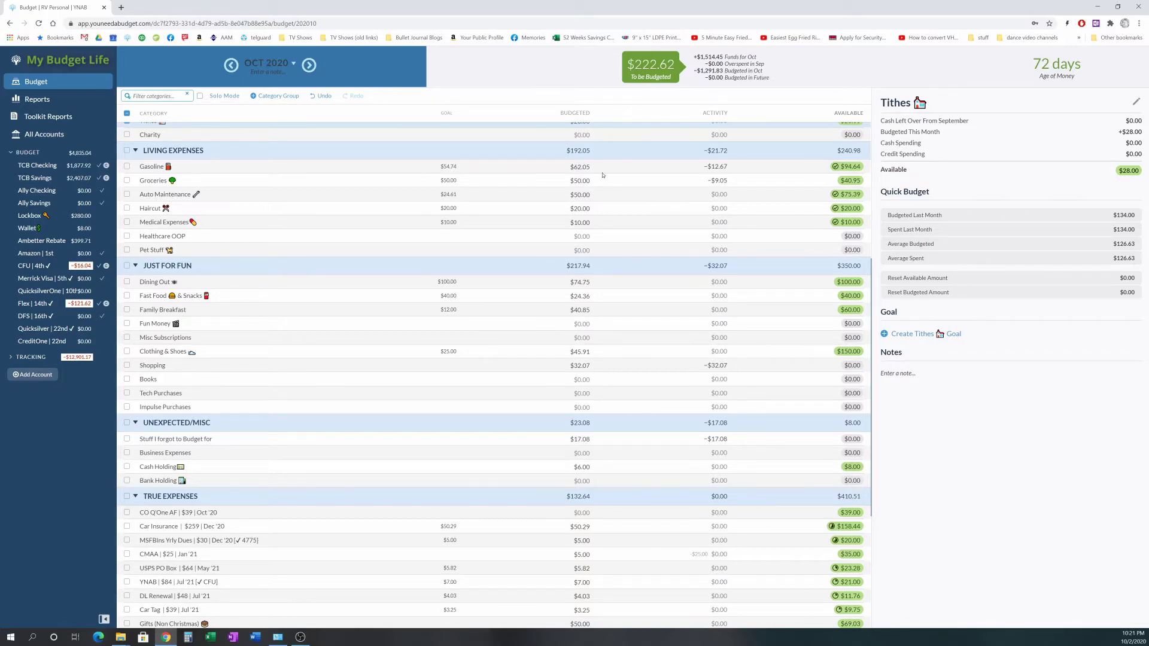
Step: Look over the October categories and clear the category selection
scroll(616, 203, "down", 2)
scroll(647, 245, "up", 5)
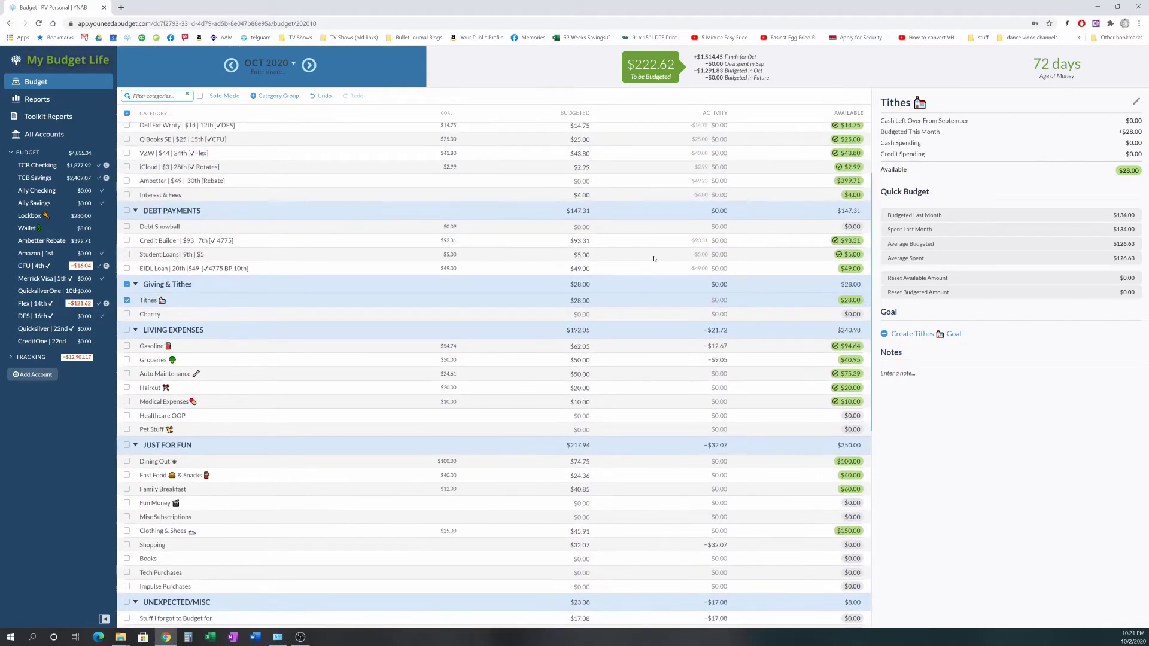
scroll(654, 258, "down", 7)
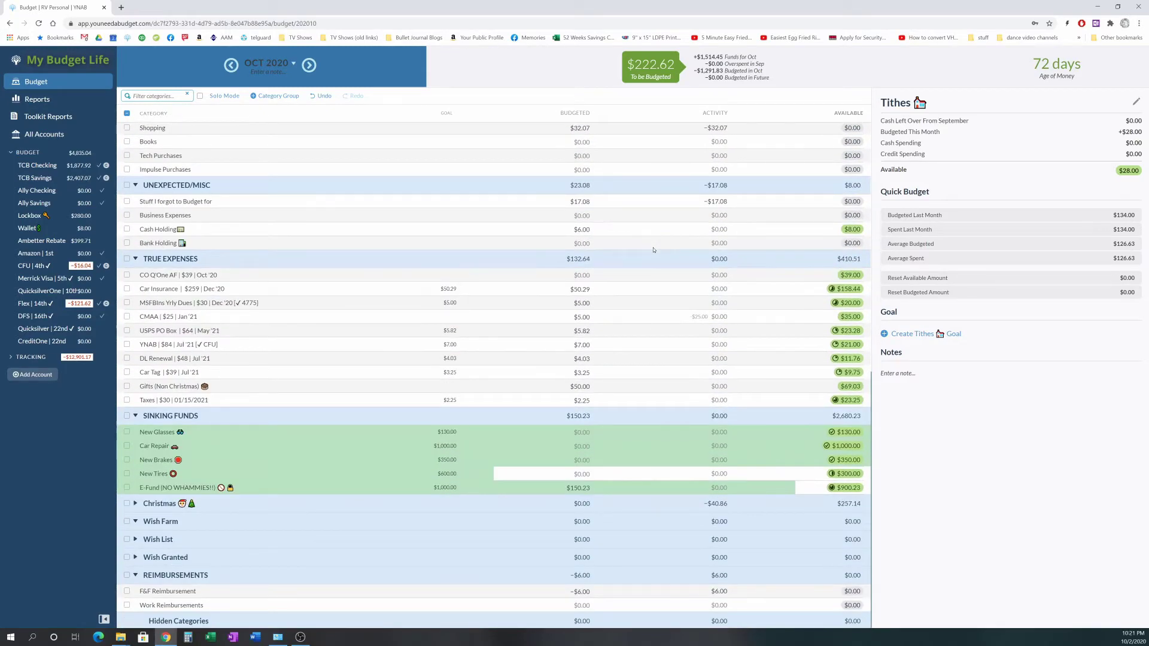
scroll(653, 250, "up", 10)
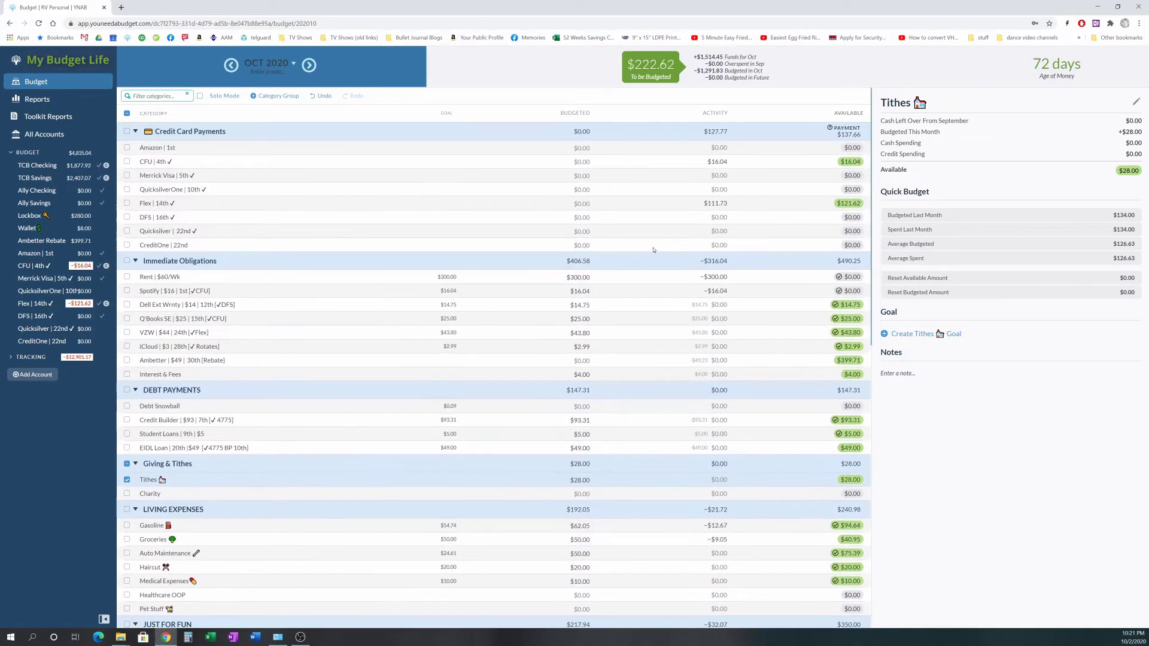
left_click(126, 114)
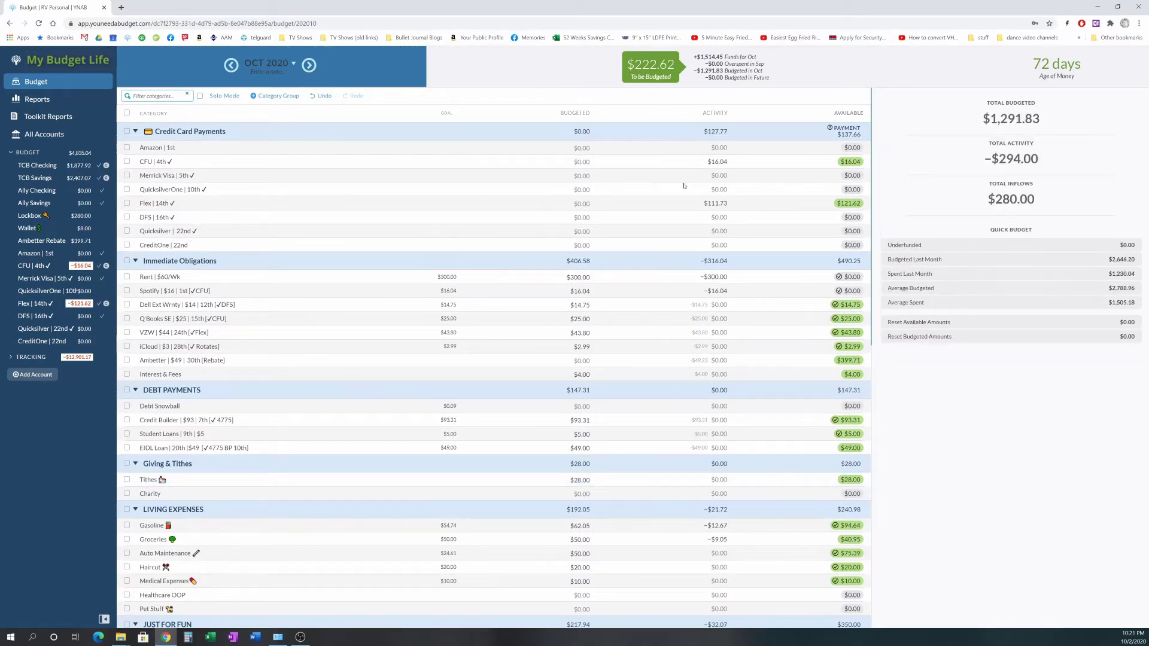
Step: In November 2020, budget the underfunded amounts for all Immediate Obligations categories except Rent, and clear the selection
left_click(310, 66)
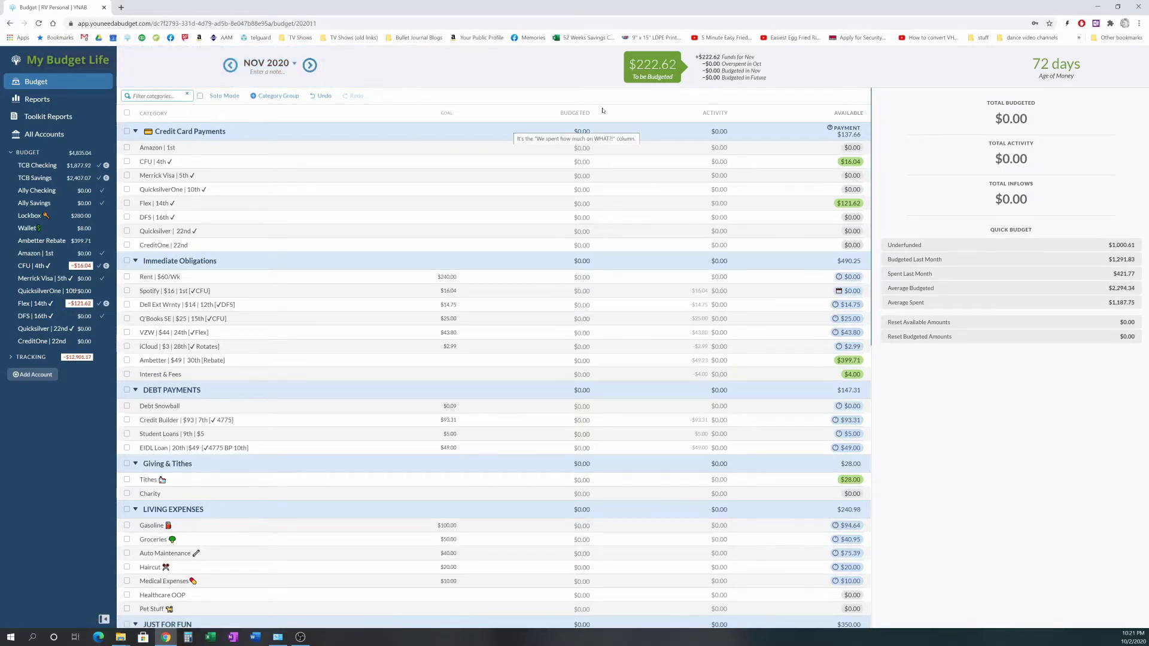
scroll(269, 204, "down", 3)
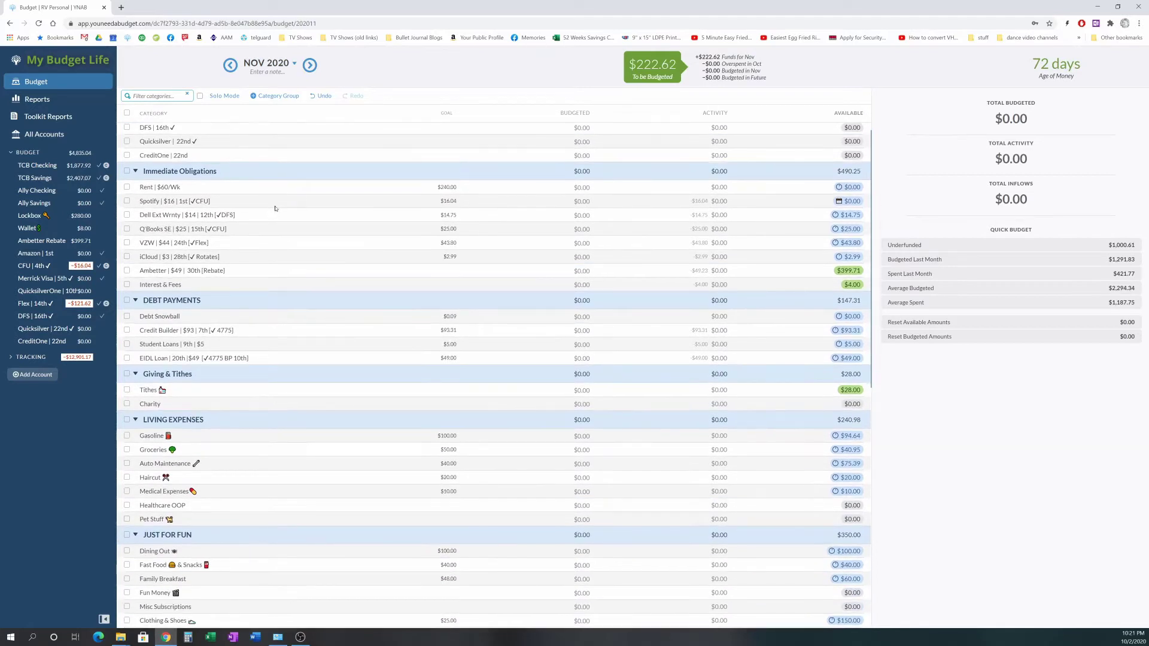
left_click(127, 172)
left_click(127, 187)
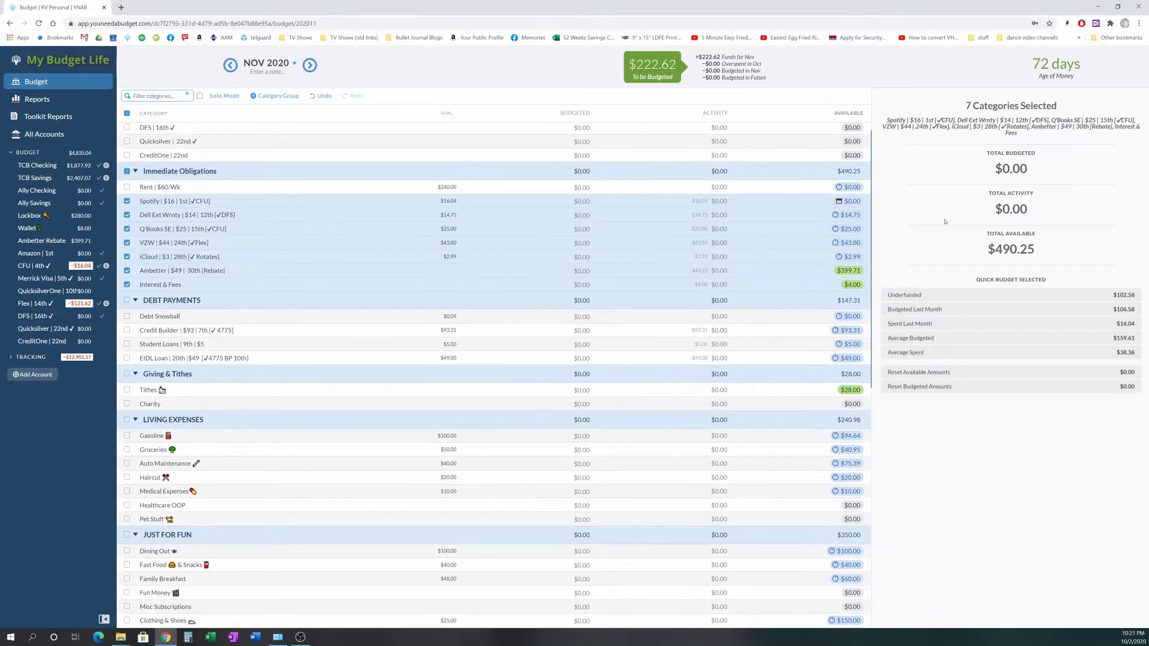
left_click(951, 295)
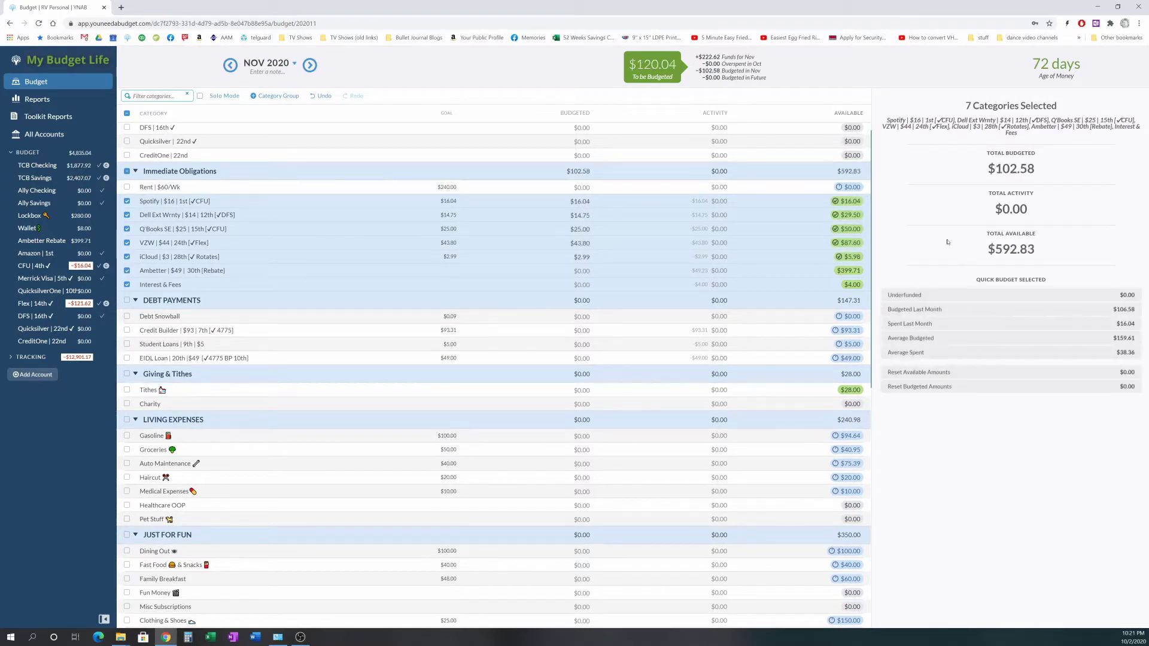
left_click(126, 171)
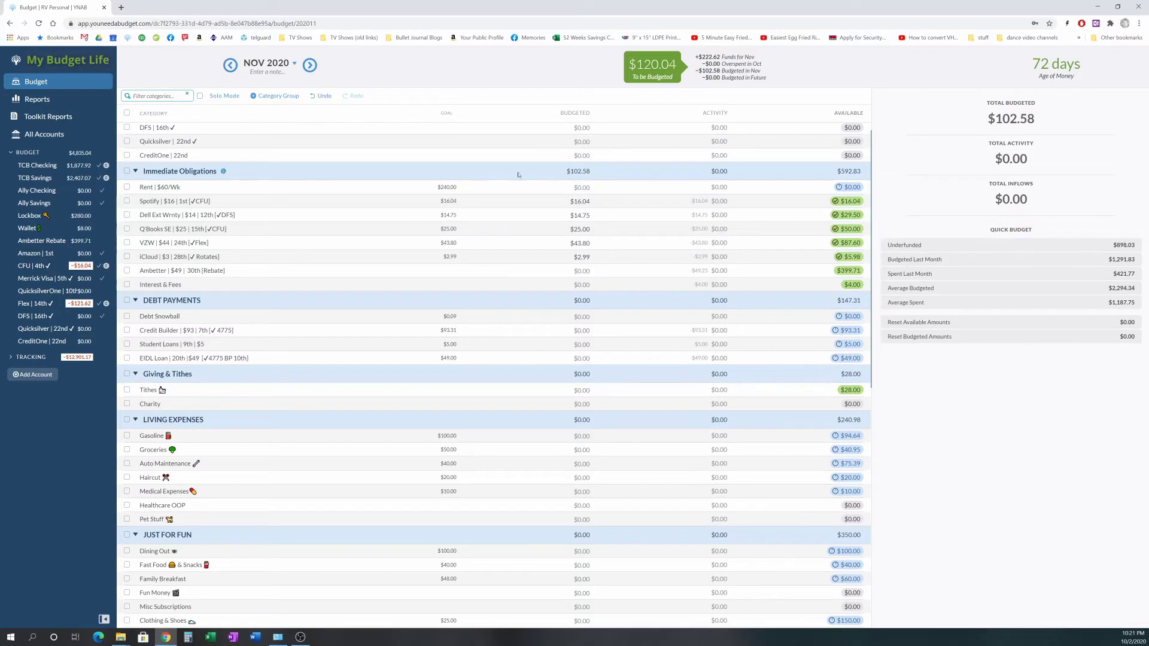
Step: Budget the underfunded $93.31 for the Credit Builder category in November's Debt Payments, and deselect it
scroll(562, 251, "down", 1)
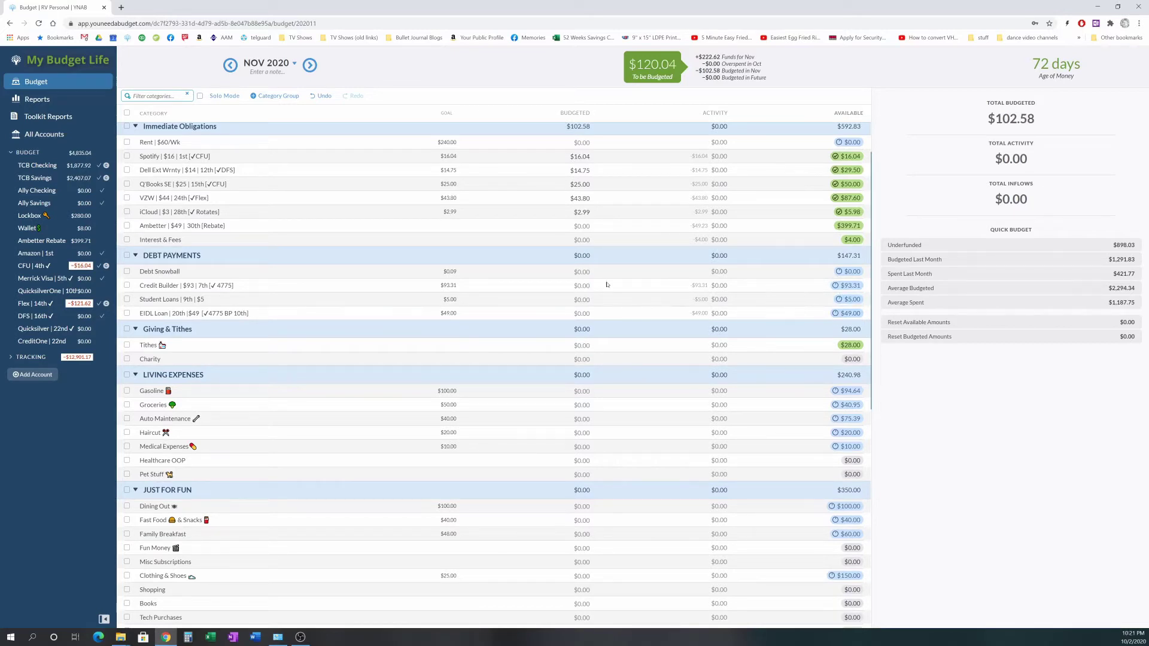
left_click(126, 287)
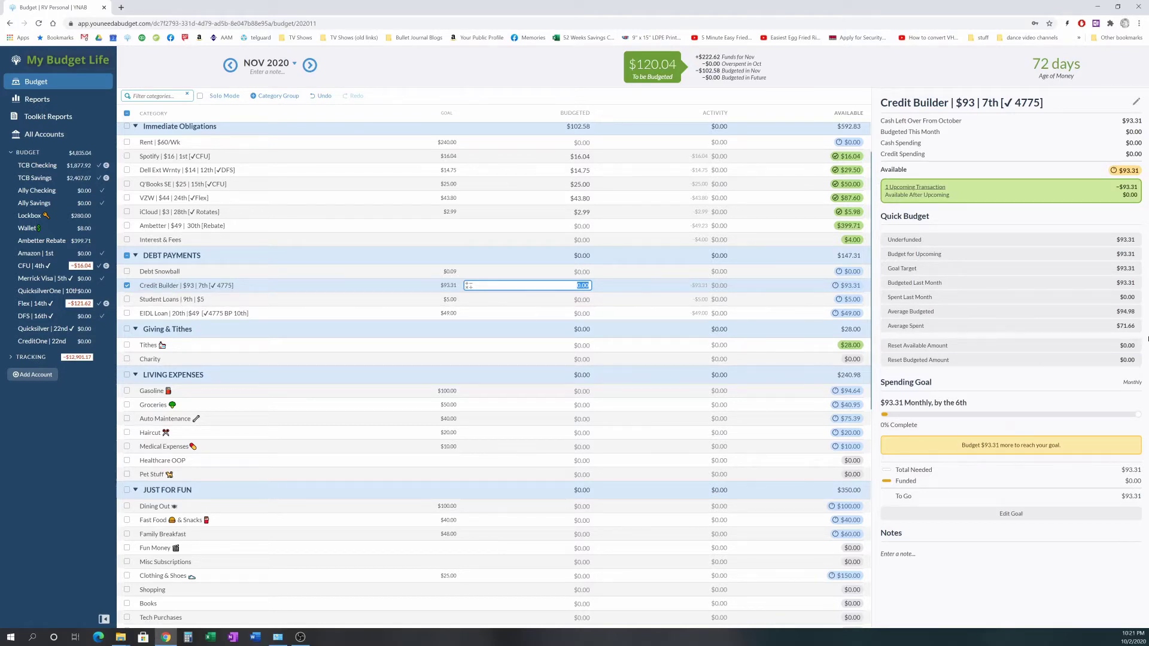
left_click(1055, 240)
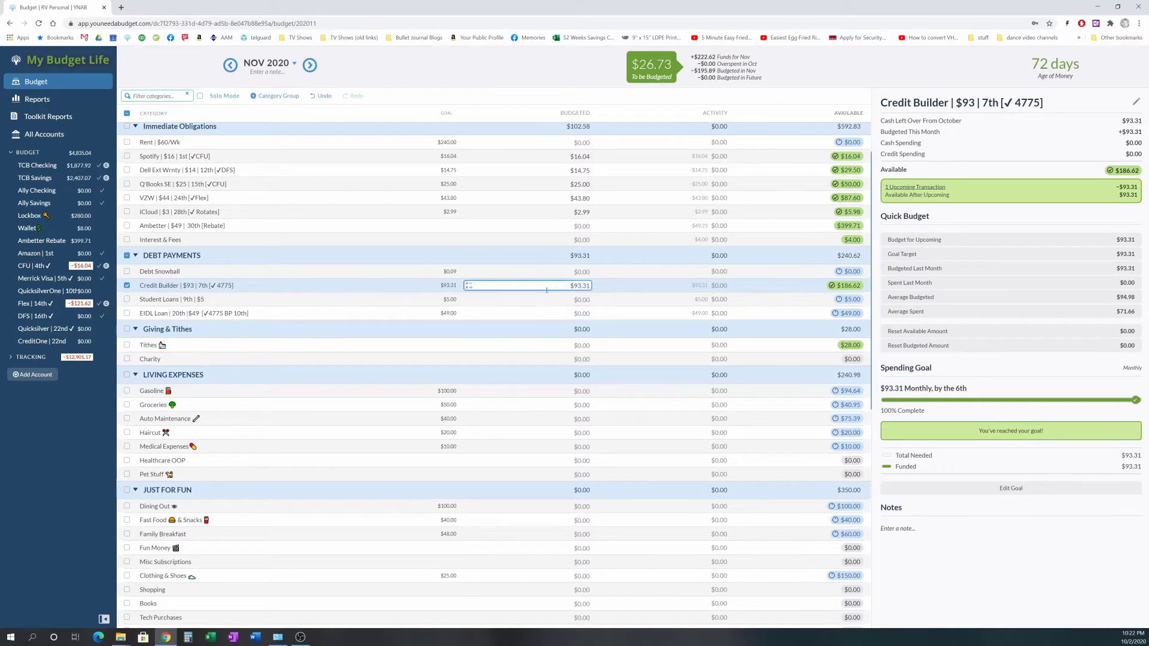
left_click(509, 286)
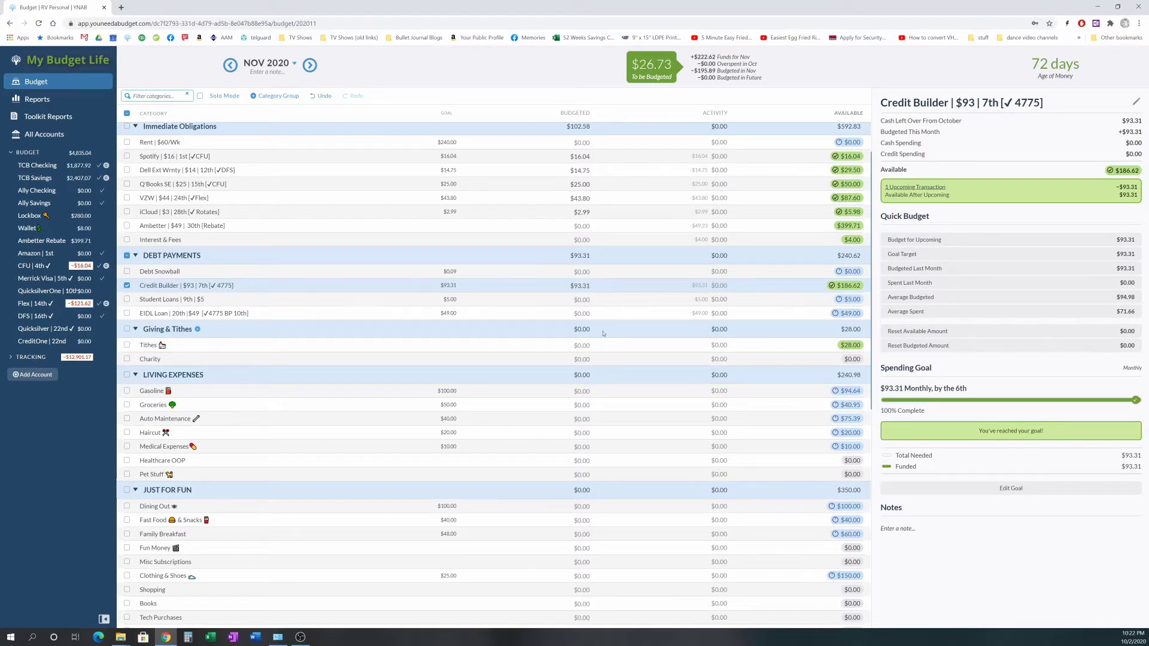
left_click(578, 296)
key("Escape")
left_click(127, 285)
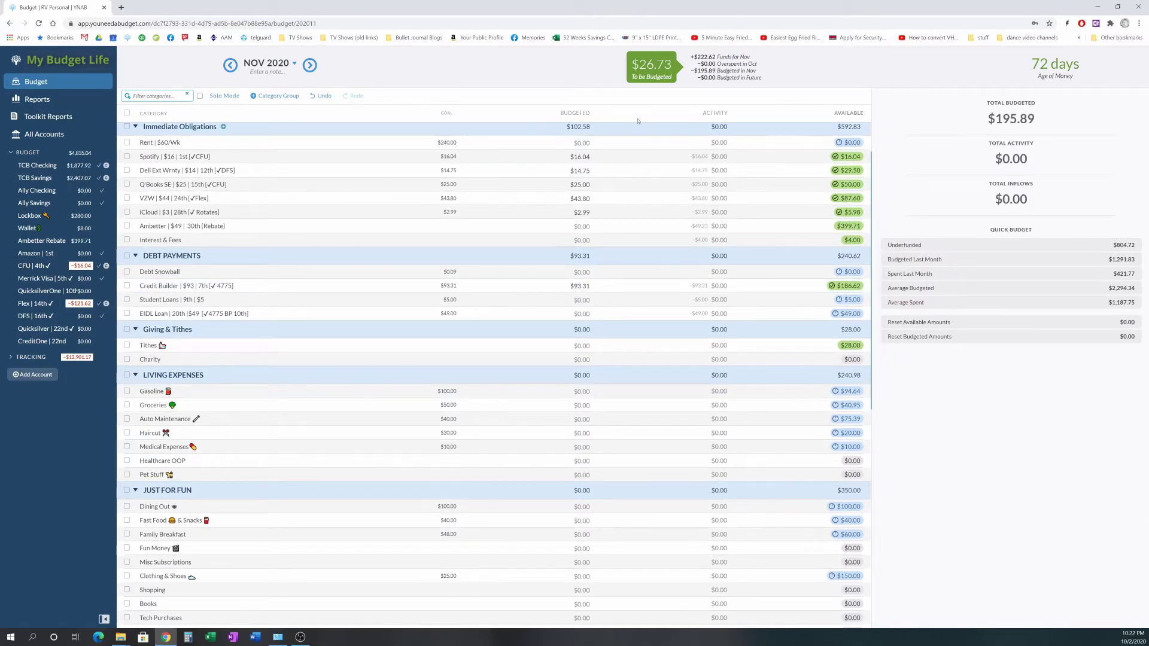
Step: Review the November categories from credit card payments through true expenses for remaining funding needs
scroll(503, 262, "down", 3)
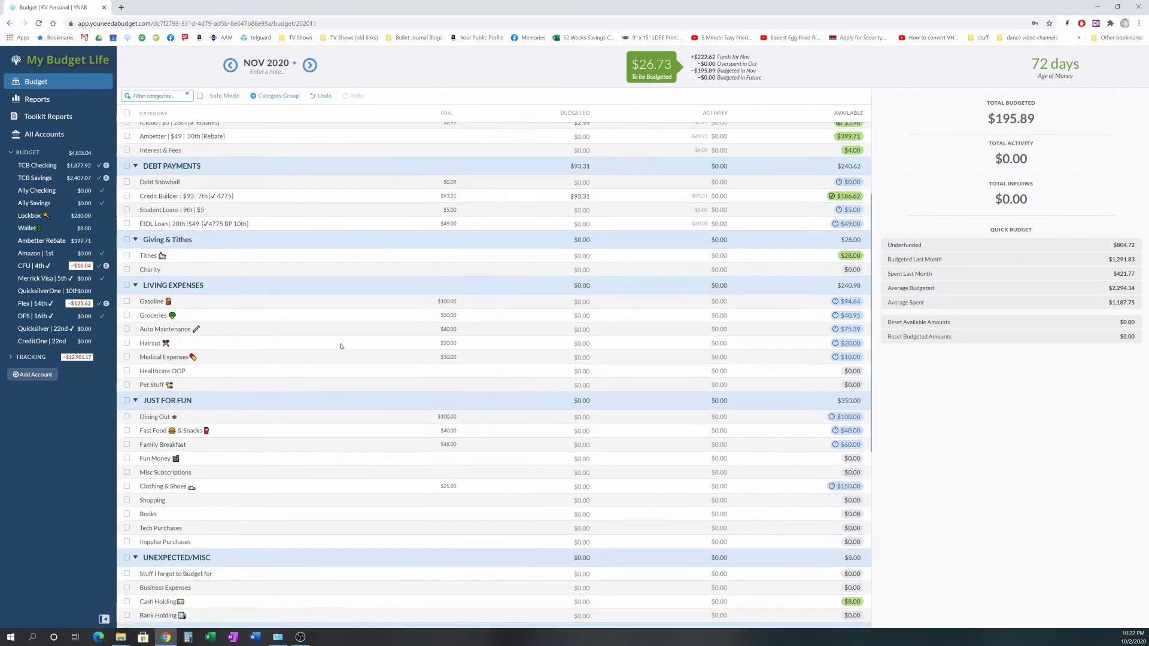
scroll(343, 345, "up", 5)
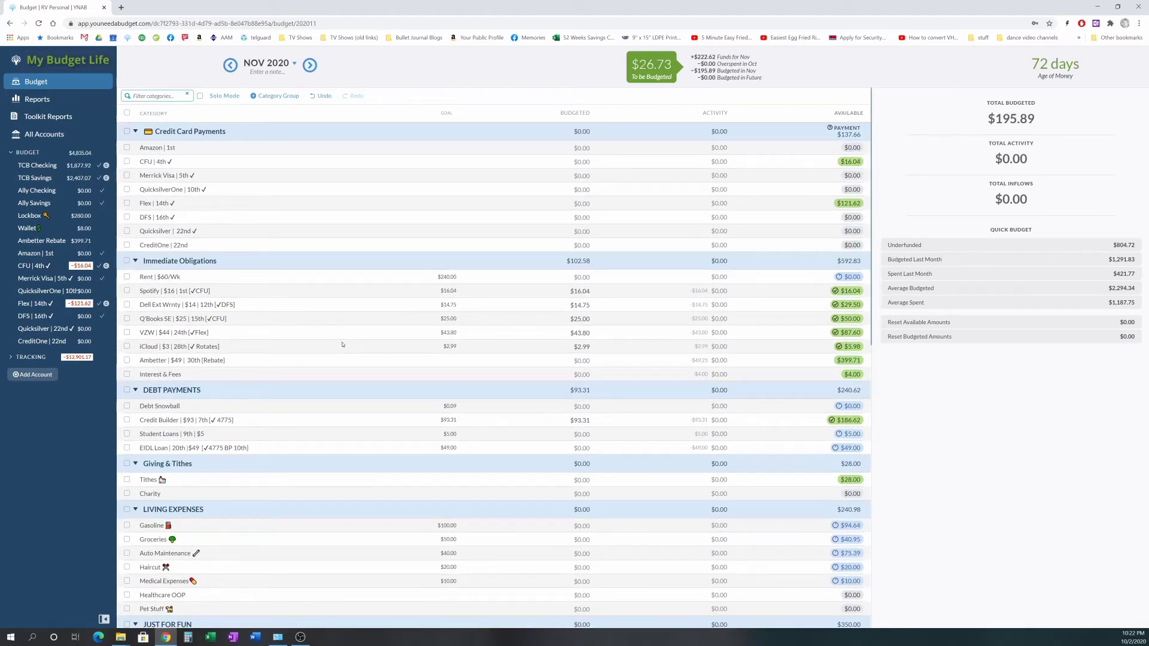
scroll(342, 344, "down", 5)
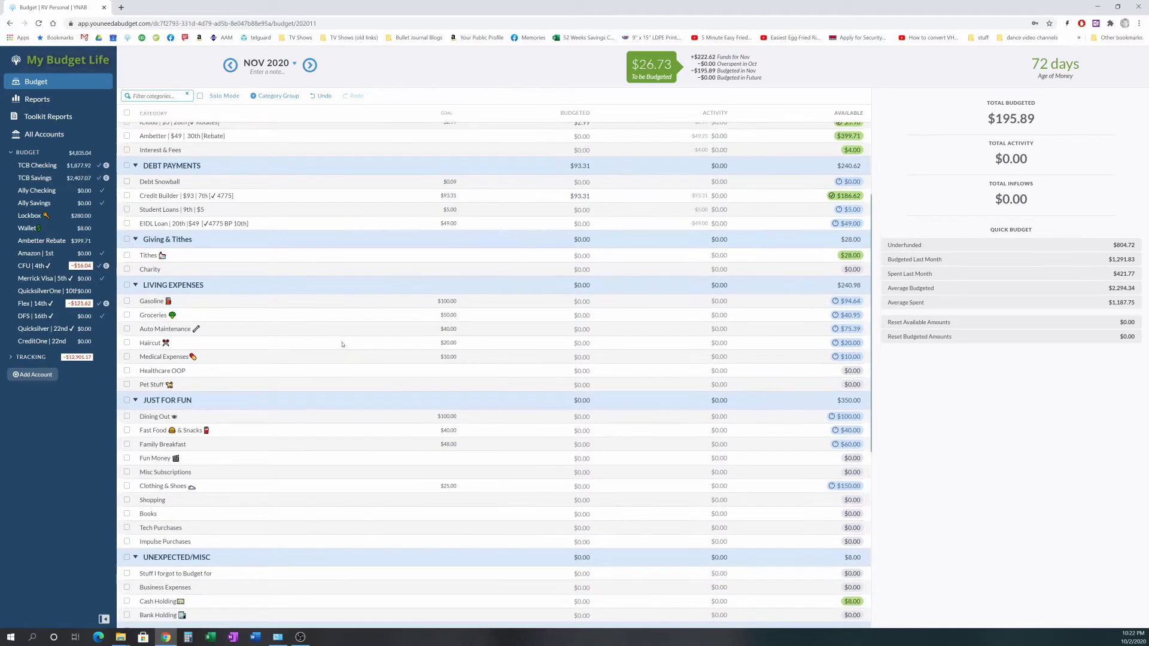
scroll(343, 344, "up", 3)
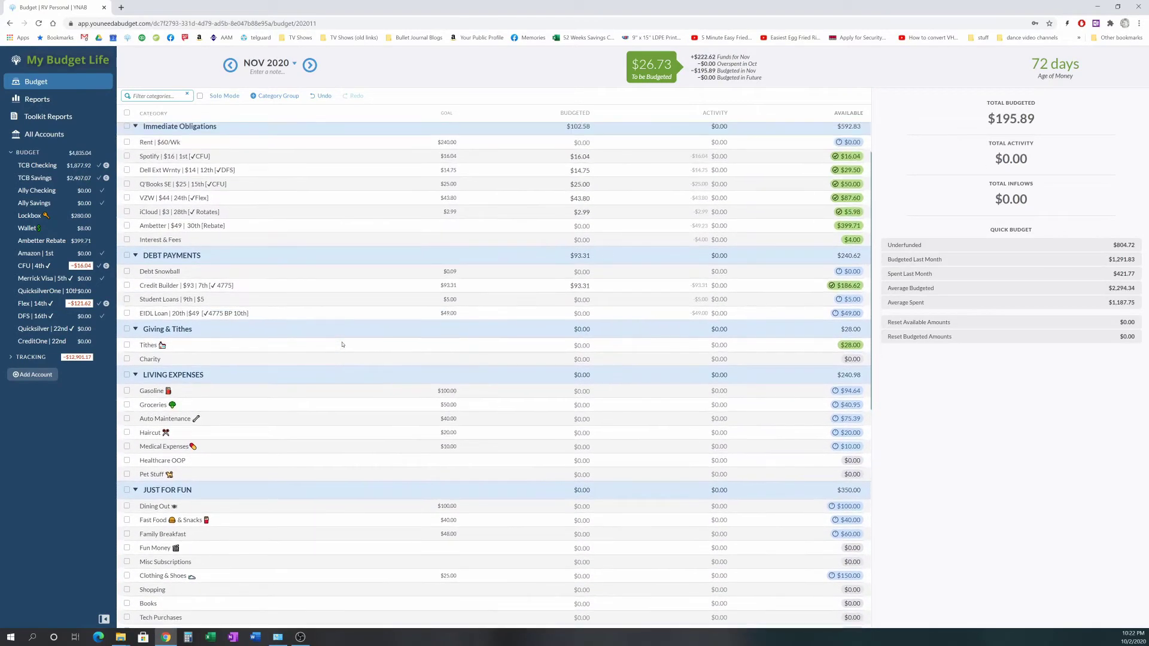
scroll(342, 345, "down", 2)
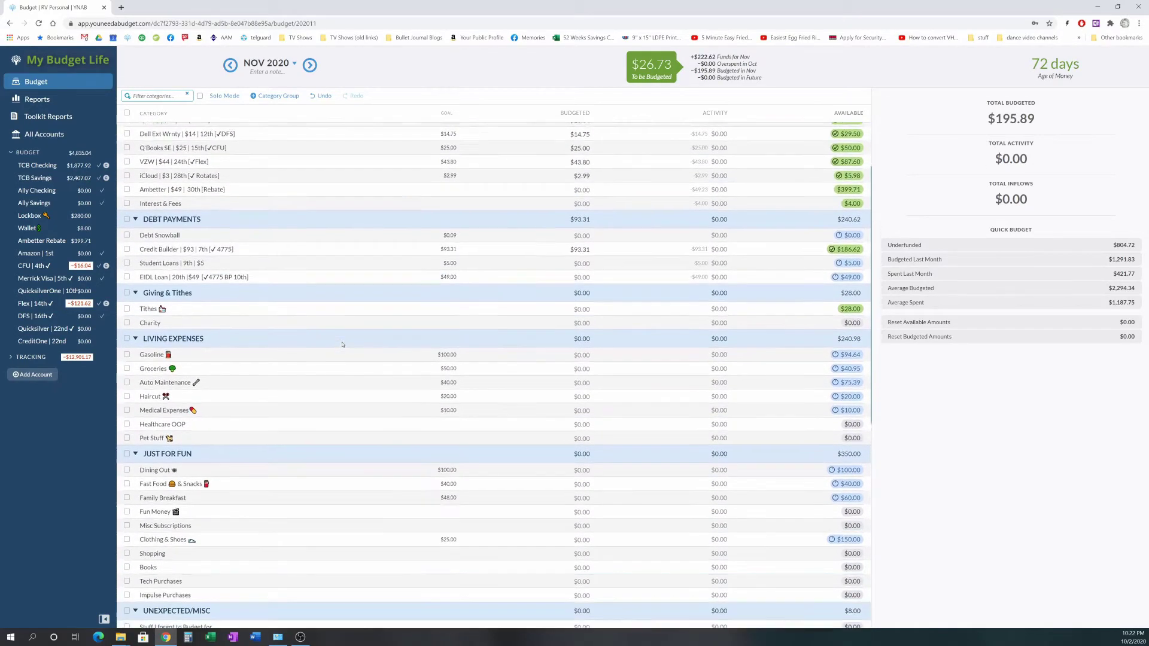
scroll(342, 344, "down", 1)
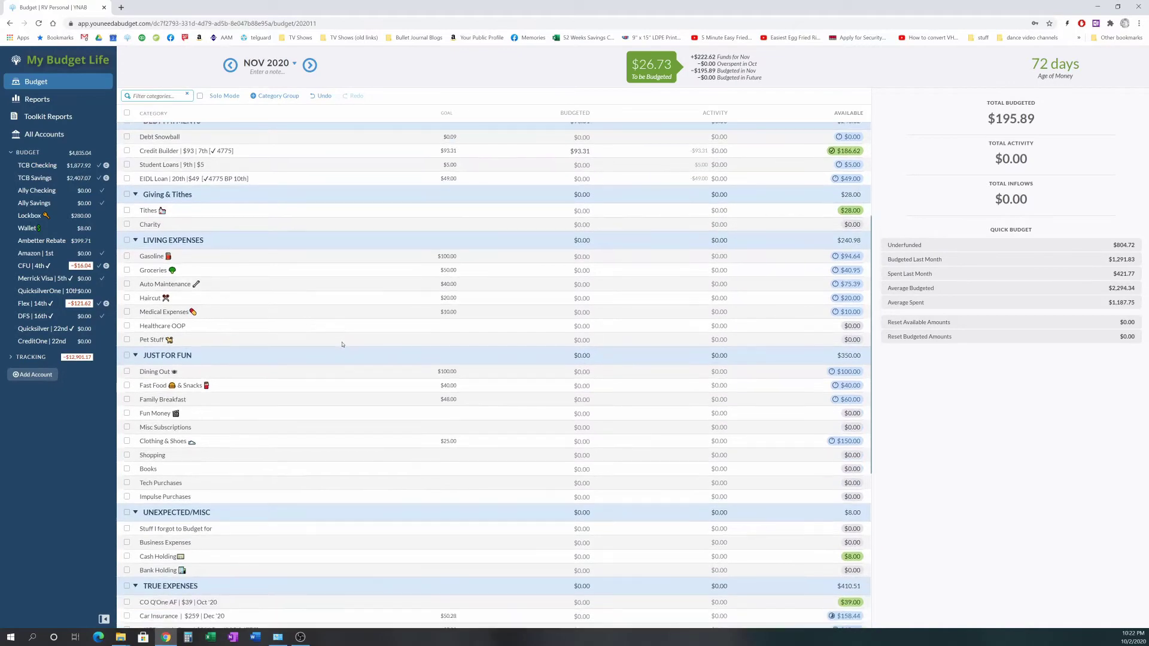
scroll(343, 345, "down", 3)
scroll(342, 344, "up", 6)
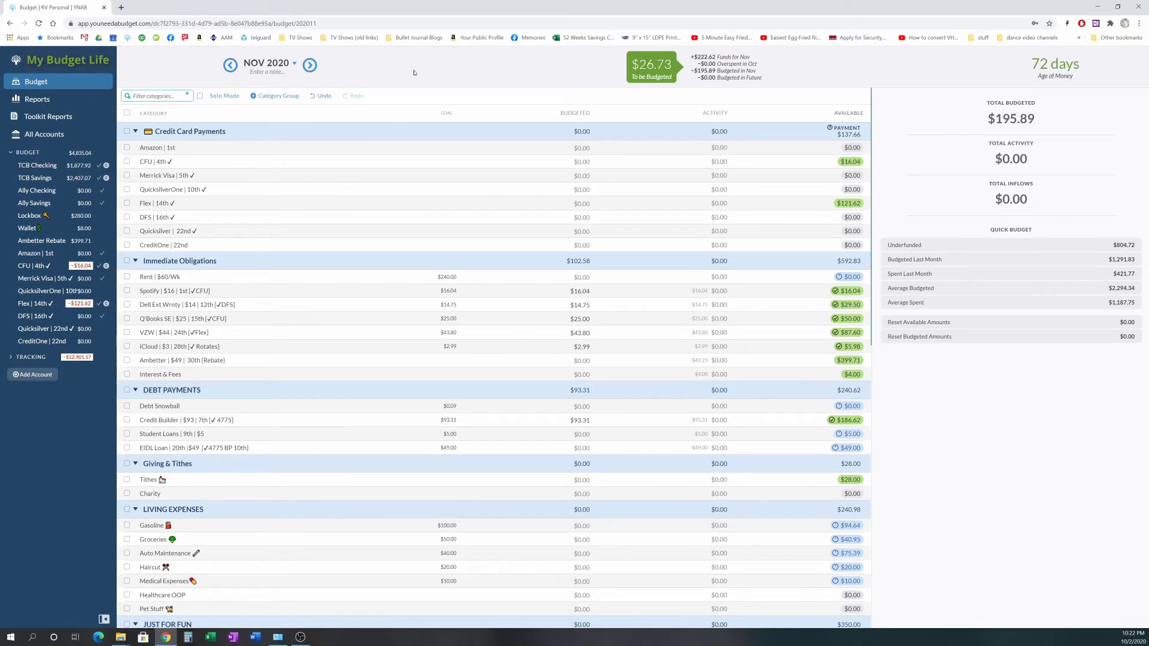
Step: Return to October 2020 and add 26.73 to the amount budgeted for Stuff I forgot to Budget for
left_click(230, 69)
scroll(509, 300, "down", 5)
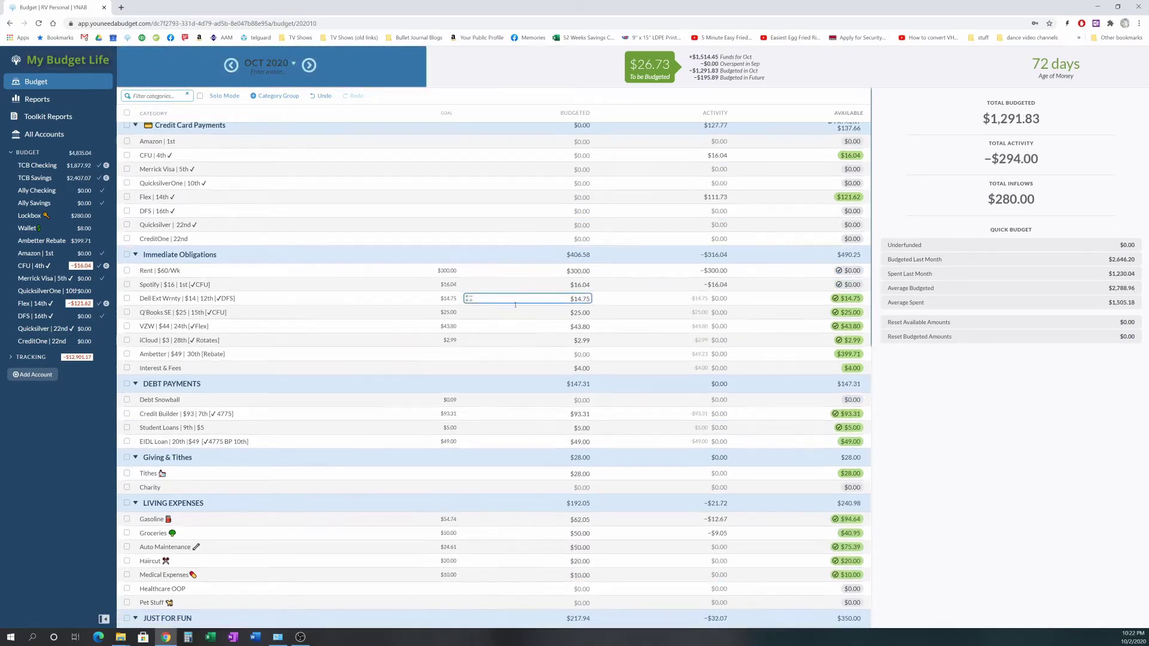
scroll(537, 315, "down", 3)
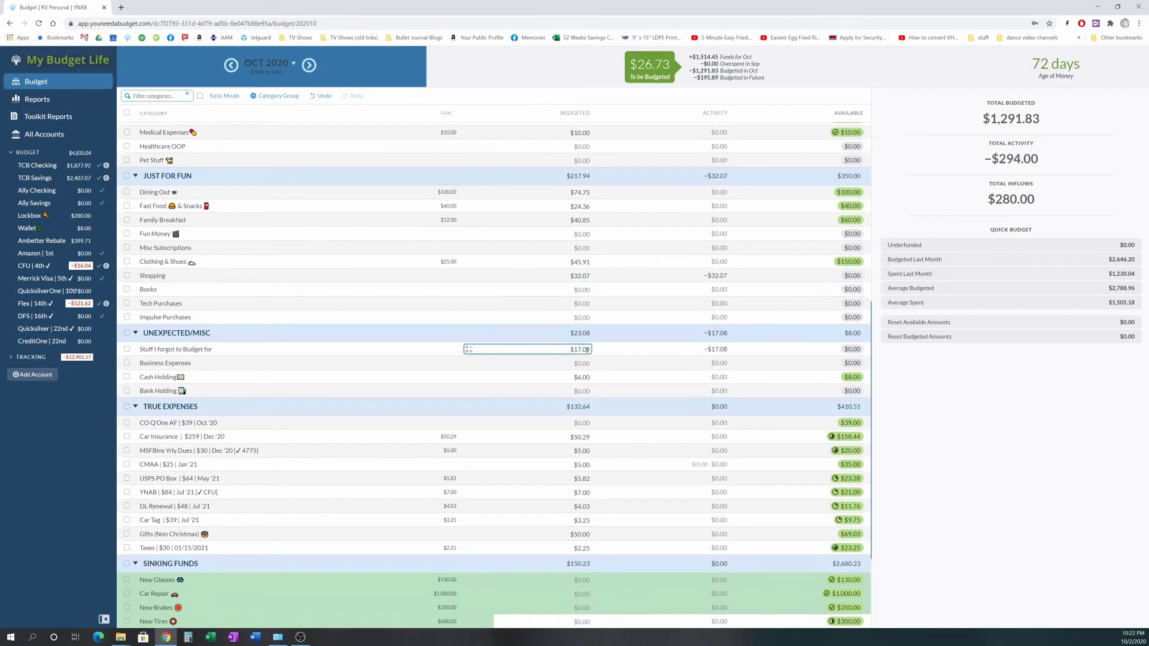
left_click(588, 349)
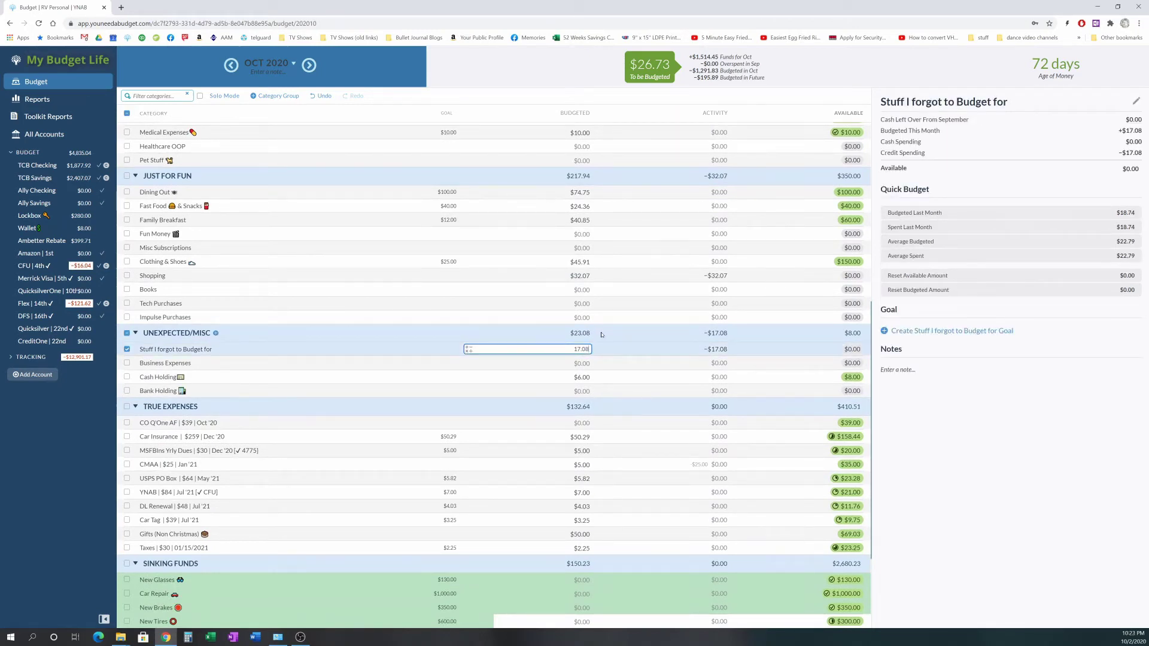
type("+26.73")
key("Return")
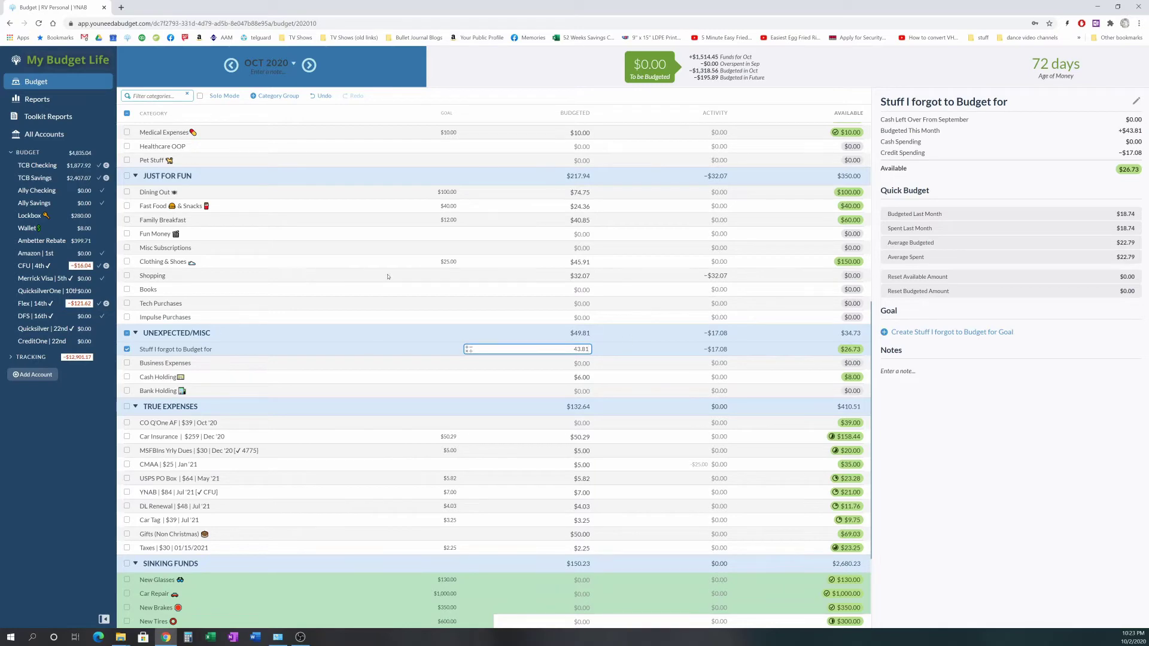
scroll(387, 276, "up", 8)
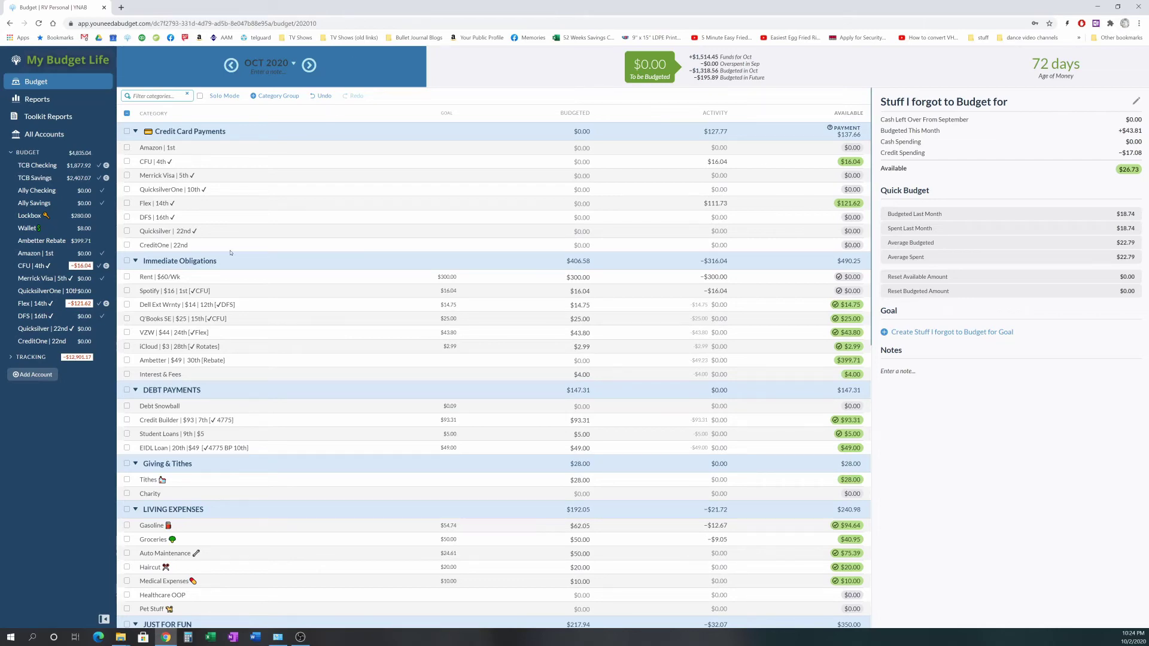
Step: Review the October 2020 budget from credit card payments through reimbursements, and deselect the Stuff I forgot to Budget for category
scroll(262, 281, "down", 5)
scroll(262, 280, "up", 5)
scroll(340, 229, "down", 3)
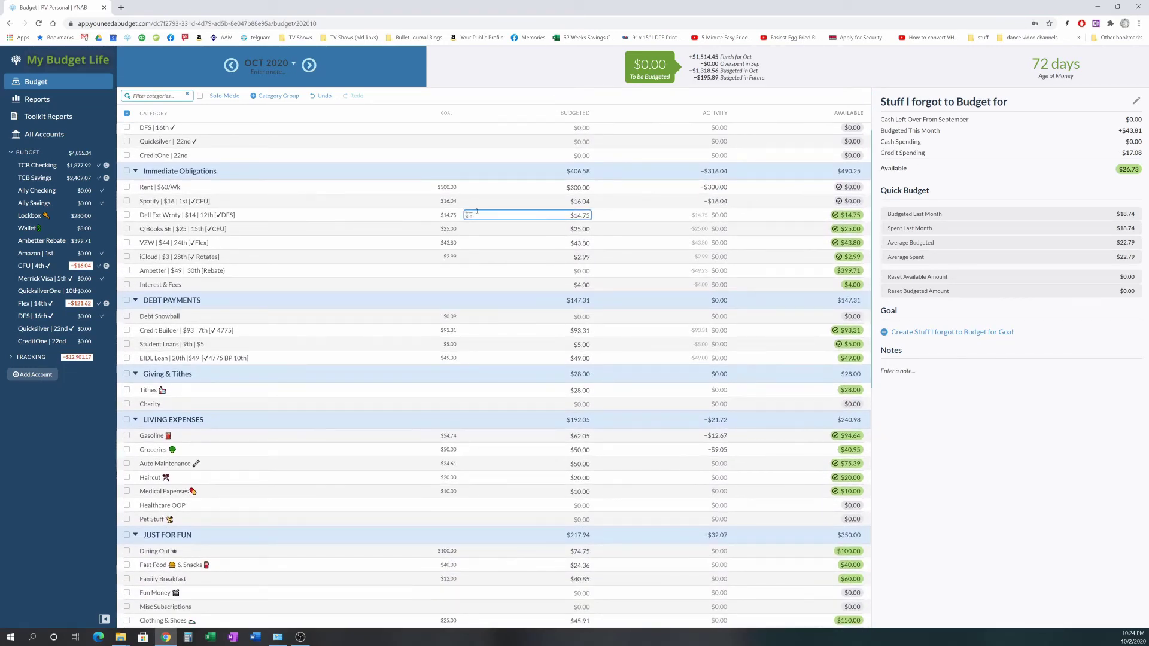
scroll(445, 270, "down", 15)
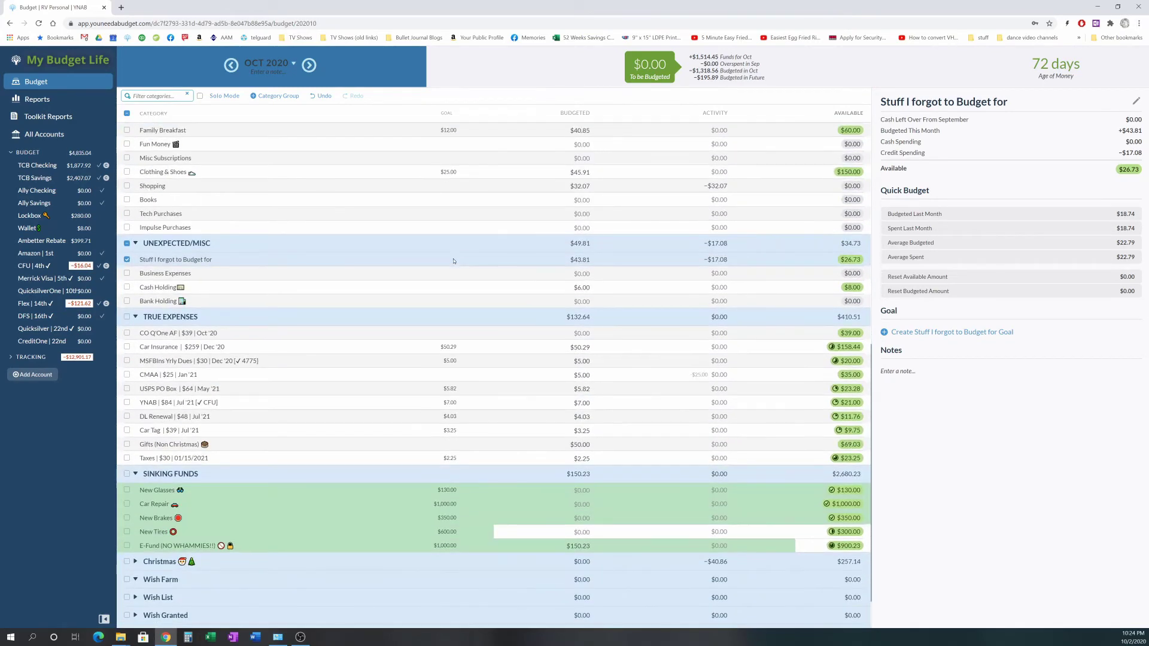
scroll(453, 261, "down", 2)
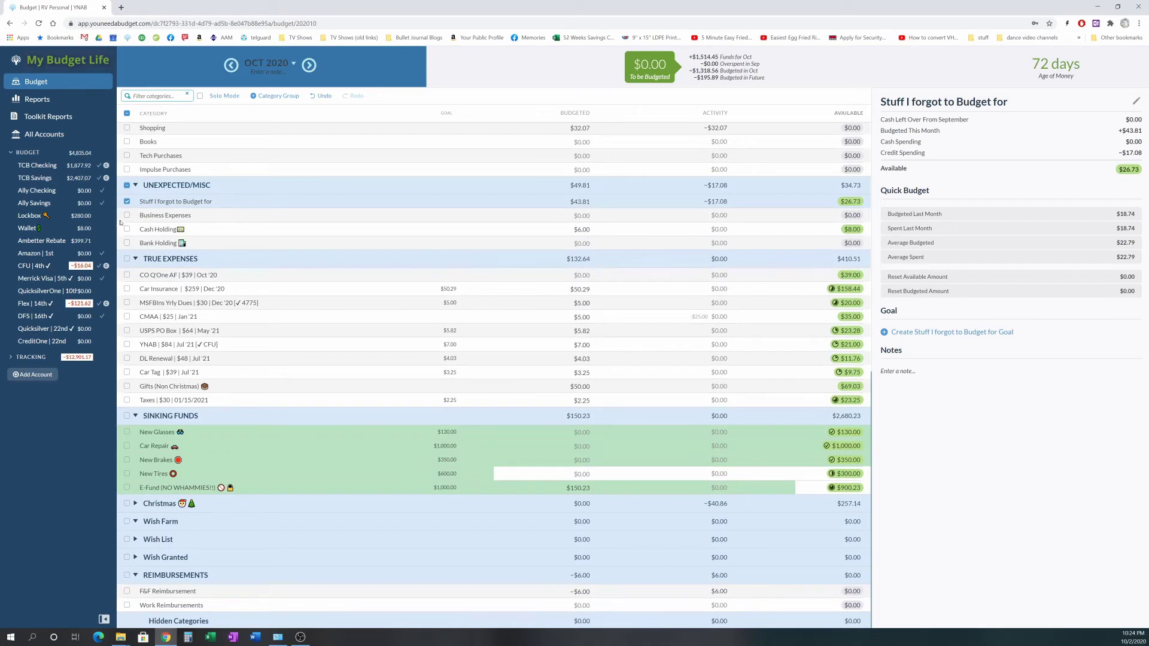
left_click(127, 201)
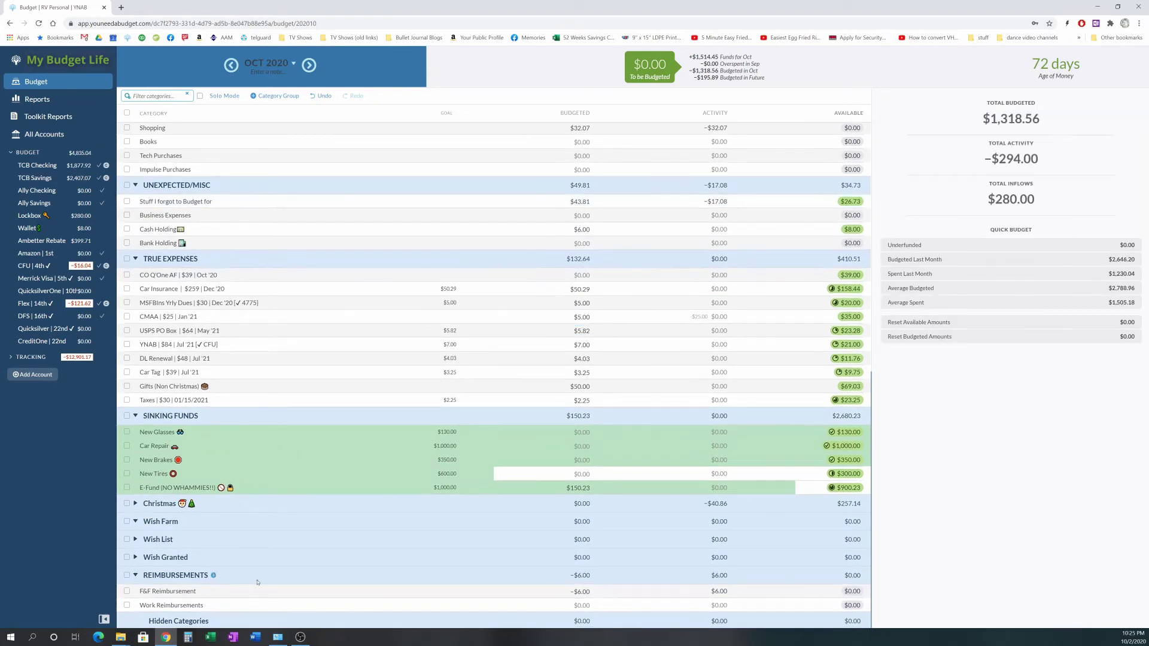
Step: Expand the Christmas category group and review the amounts available for each of its categories
left_click(135, 504)
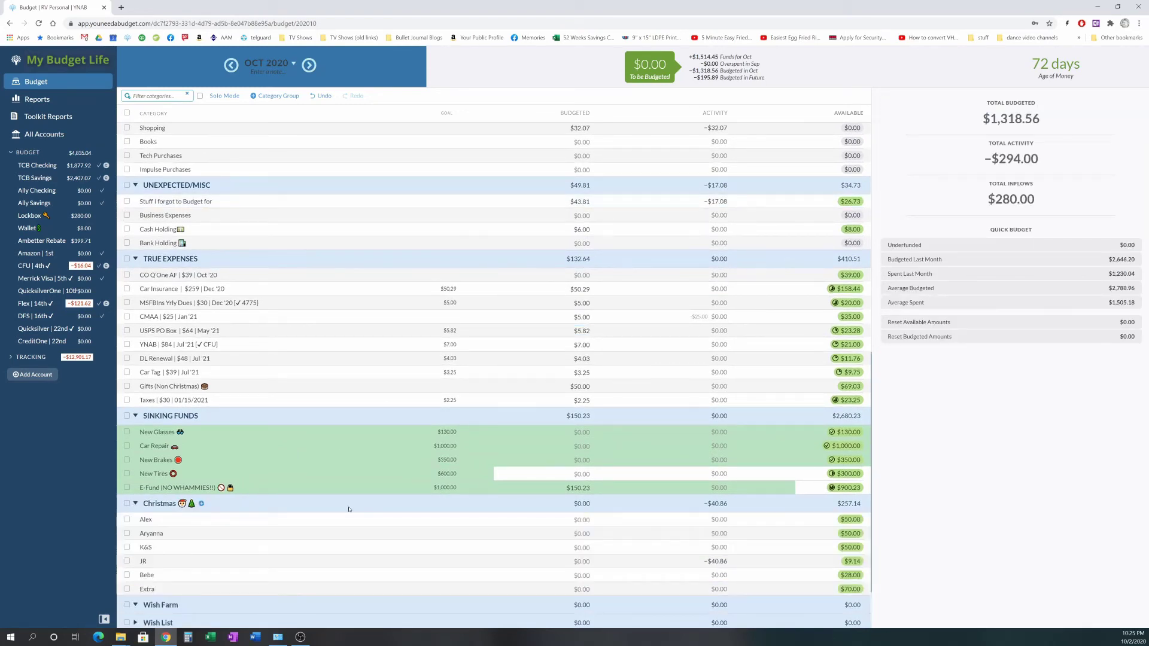
scroll(359, 506, "down", 3)
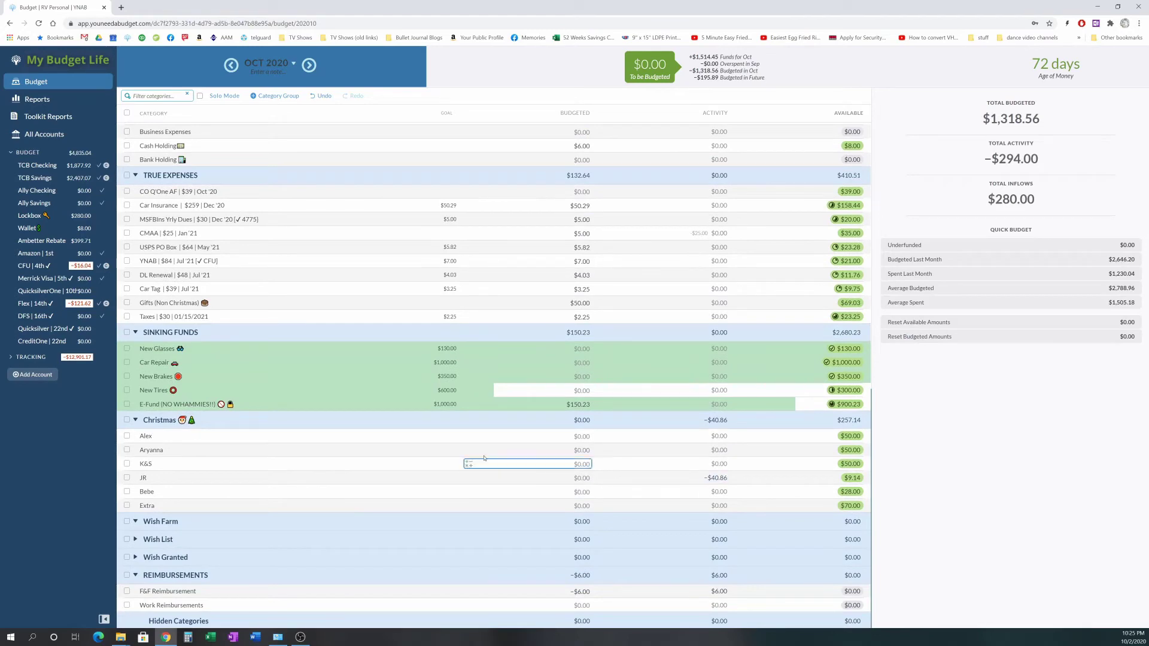
scroll(311, 434, "up", 10)
scroll(315, 430, "up", 2)
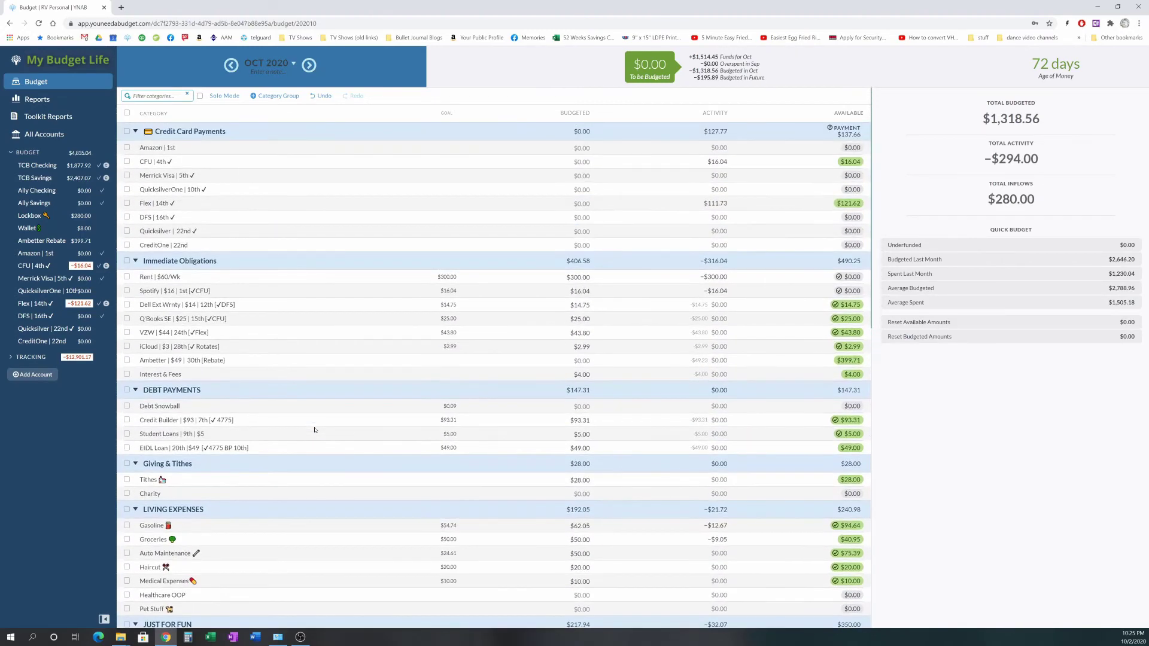